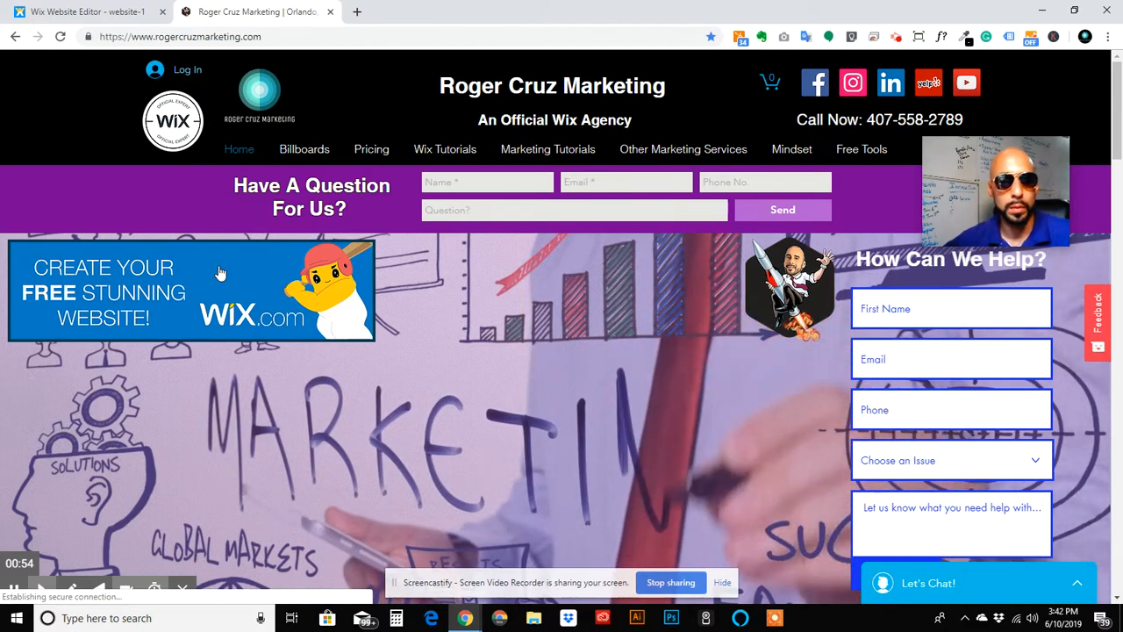
Step: On the live site, go from Log In to the Sign Up form and choose signing up with email
click(226, 239)
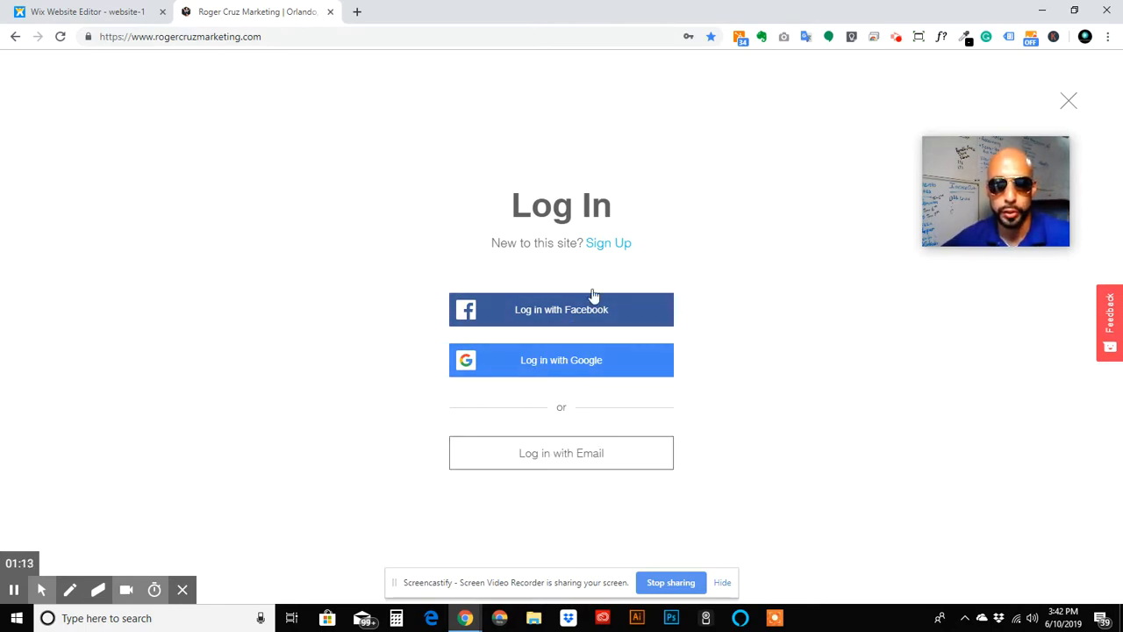
click(609, 247)
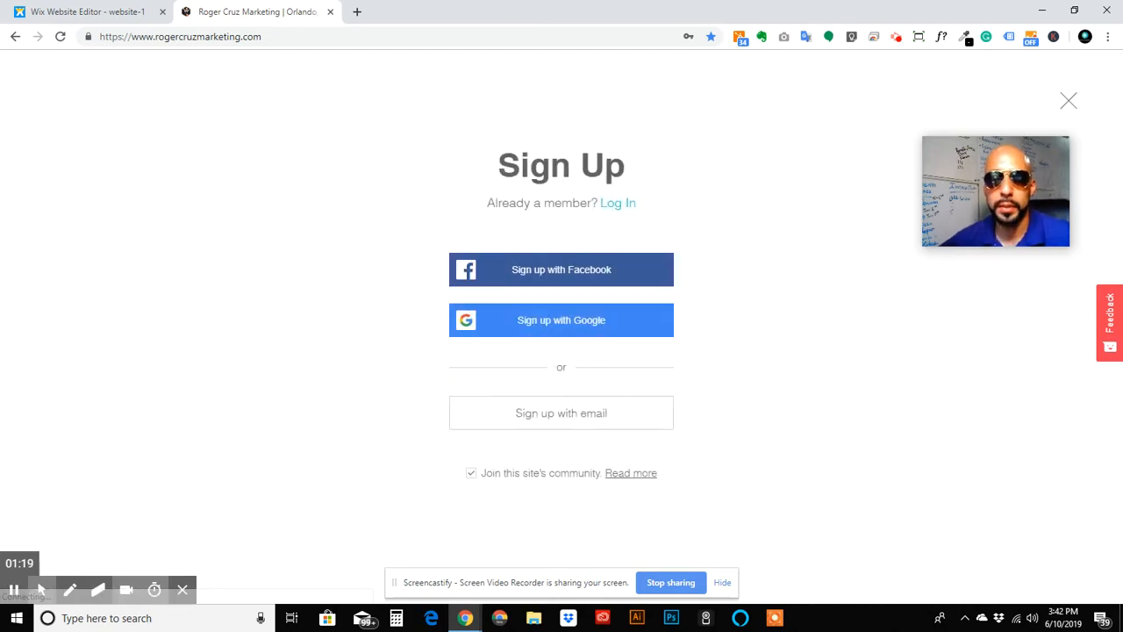
click(540, 417)
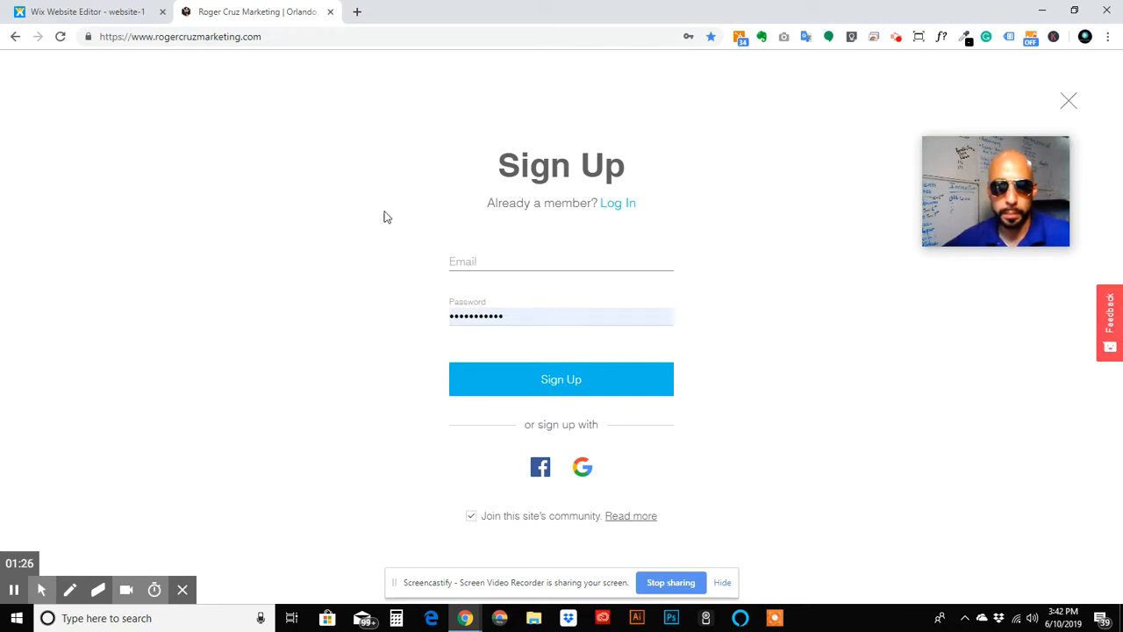
click(542, 256)
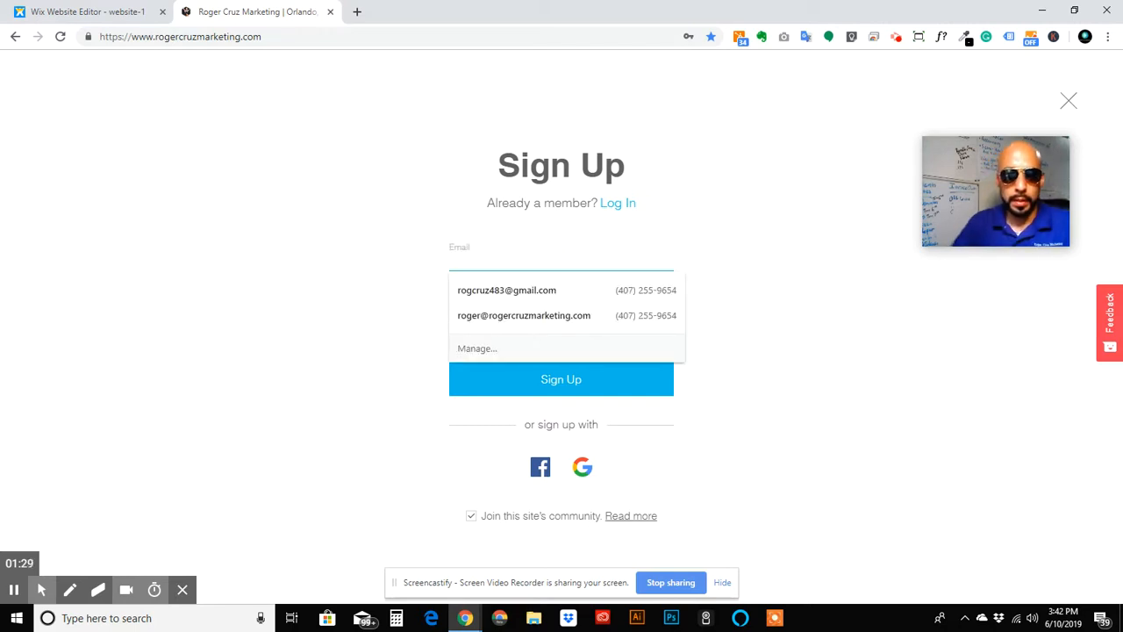
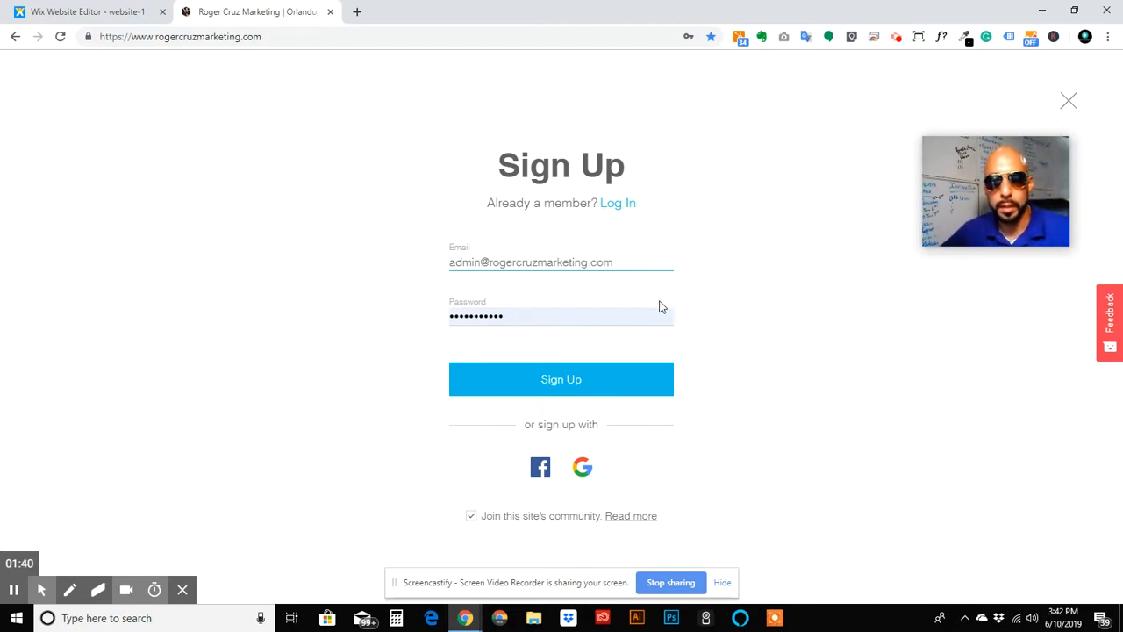
Step: Enter the new member's email address and replace the autofilled password with a new one
double_click(589, 319)
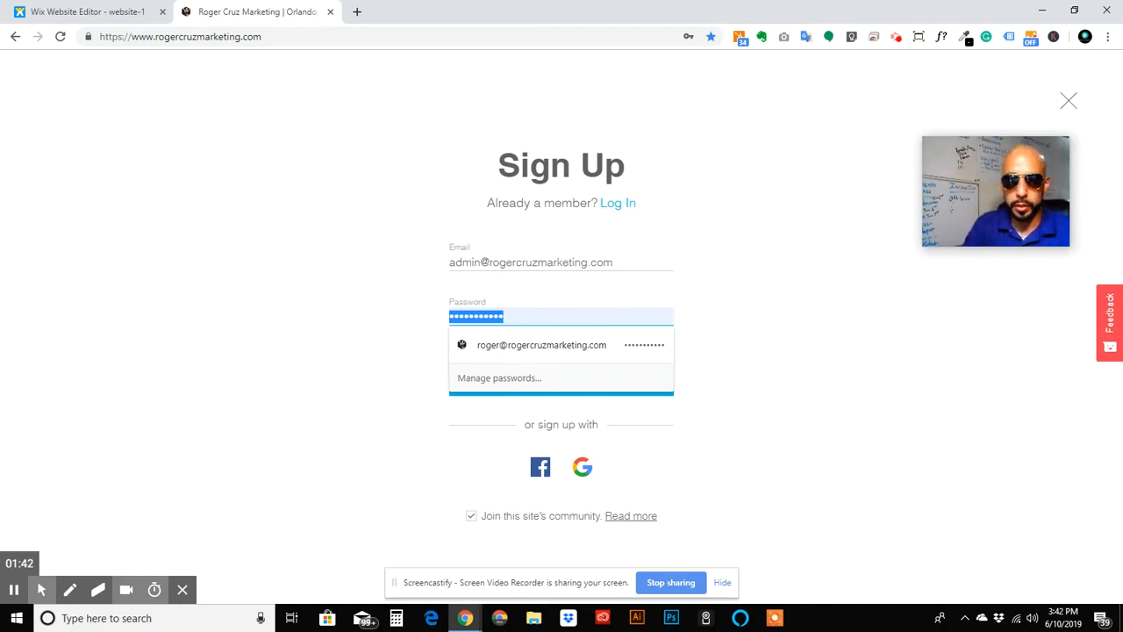
key(BackSpace)
text(a)
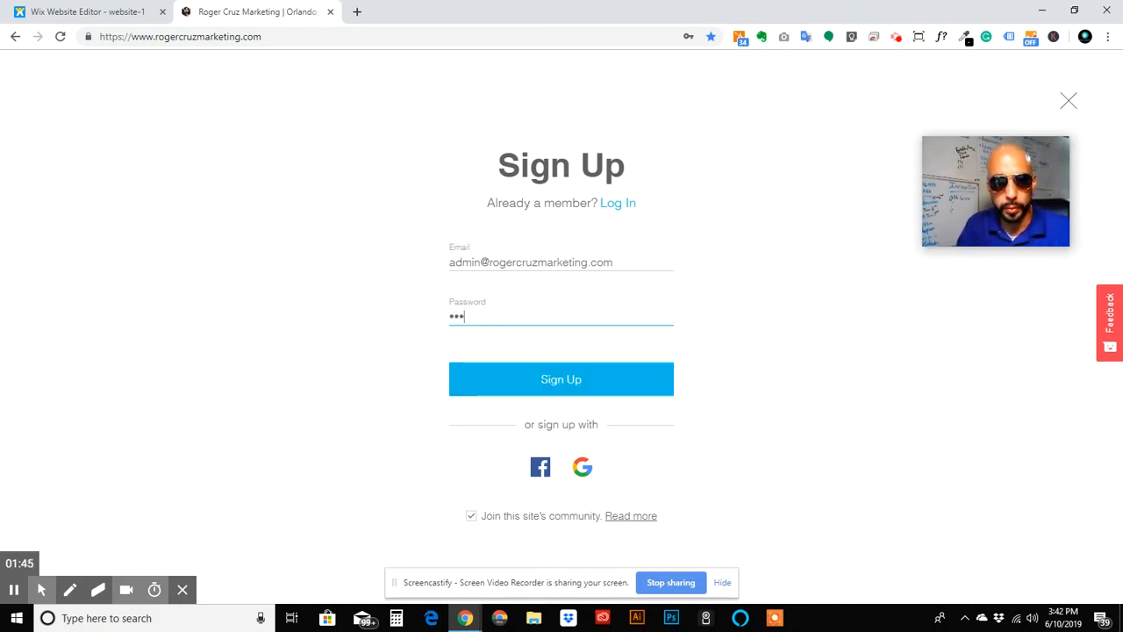
text(1)
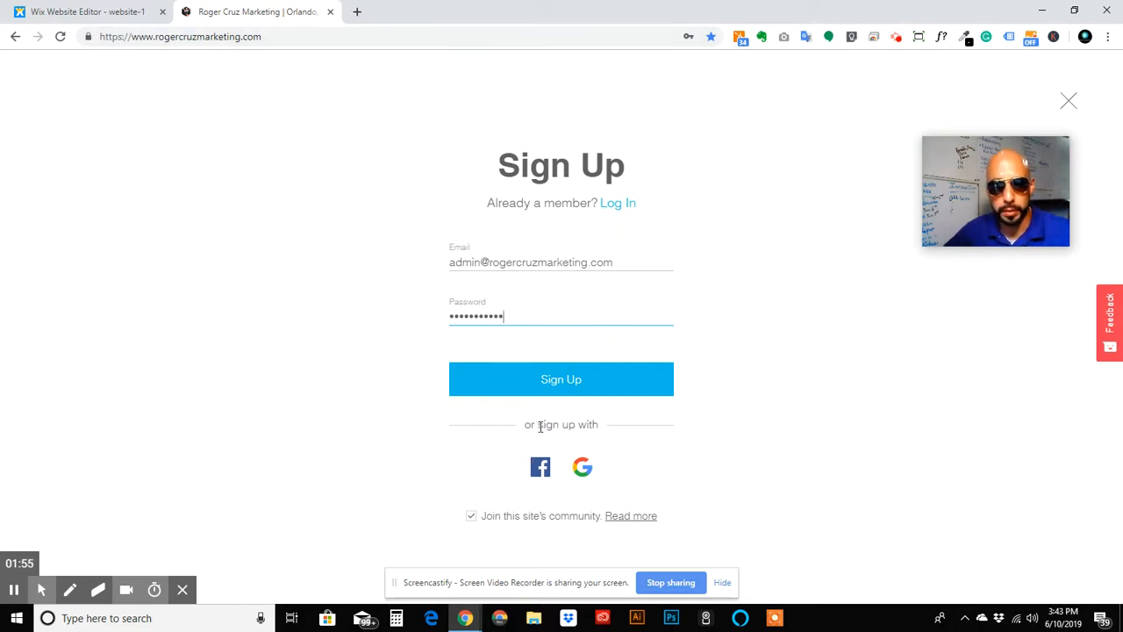
Step: Submit the sign-up, save the password in Chrome, and check the logged-in homepage
click(626, 375)
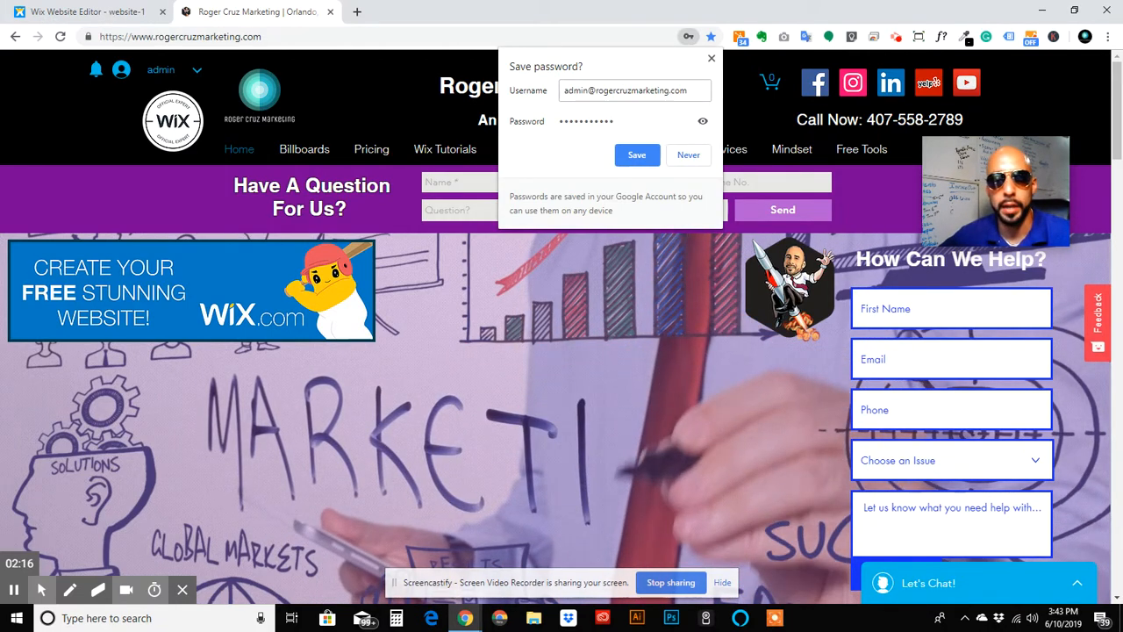
click(635, 154)
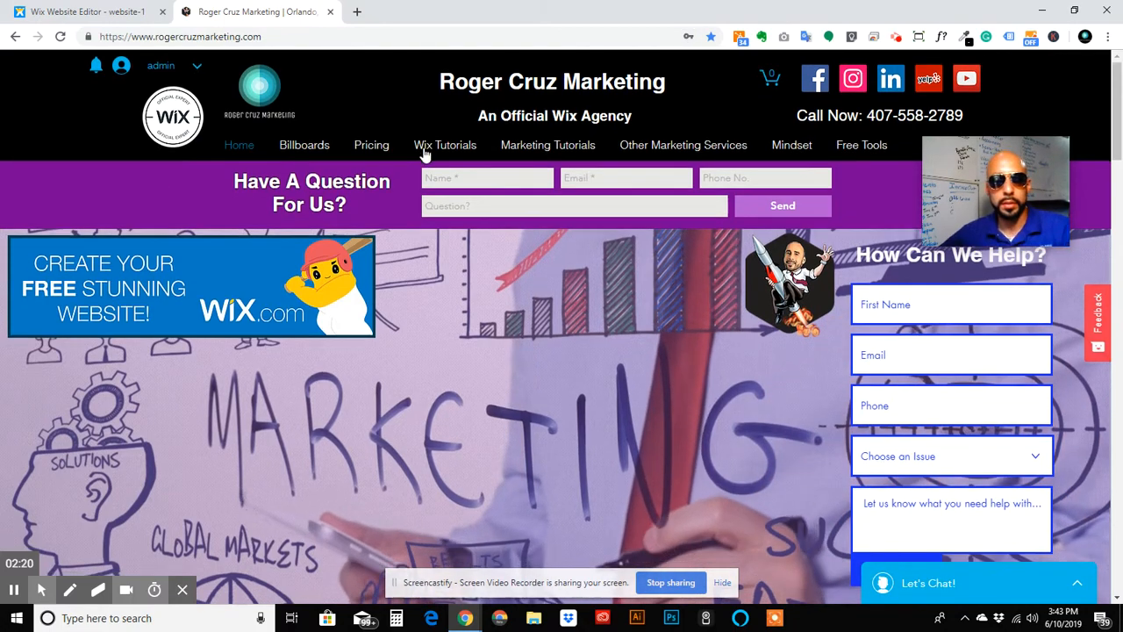
scroll(424, 154, down, 5)
scroll(424, 155, down, 8)
scroll(423, 150, up, 13)
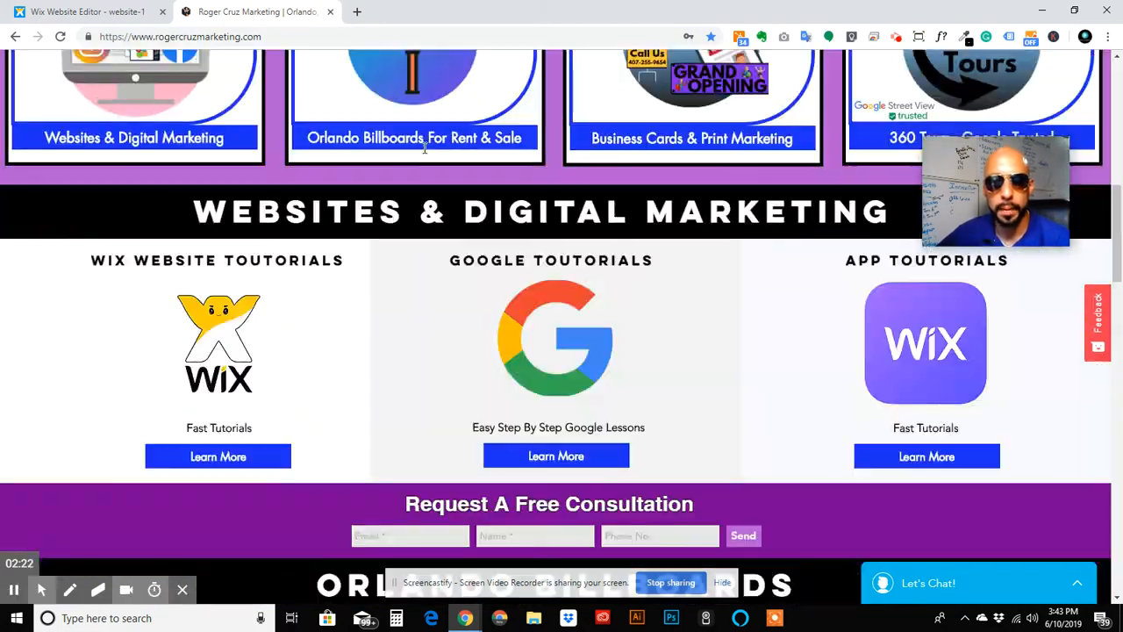
scroll(424, 147, up, 1)
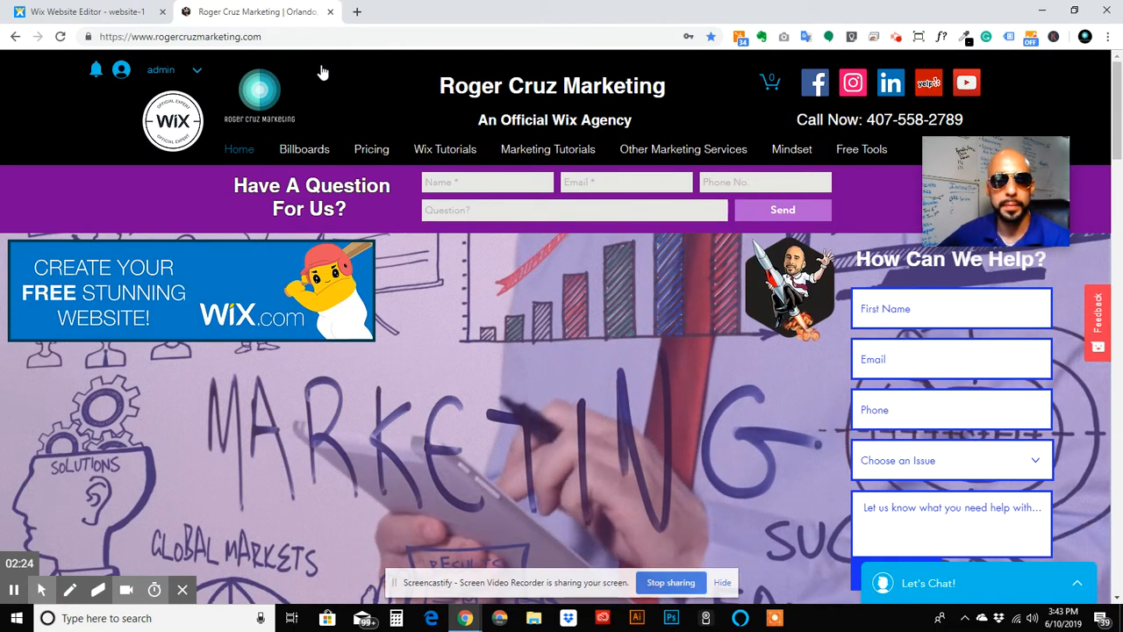
Step: Close the live site tab and open Member Signup Form (Default) from the Member Signup pages
click(330, 12)
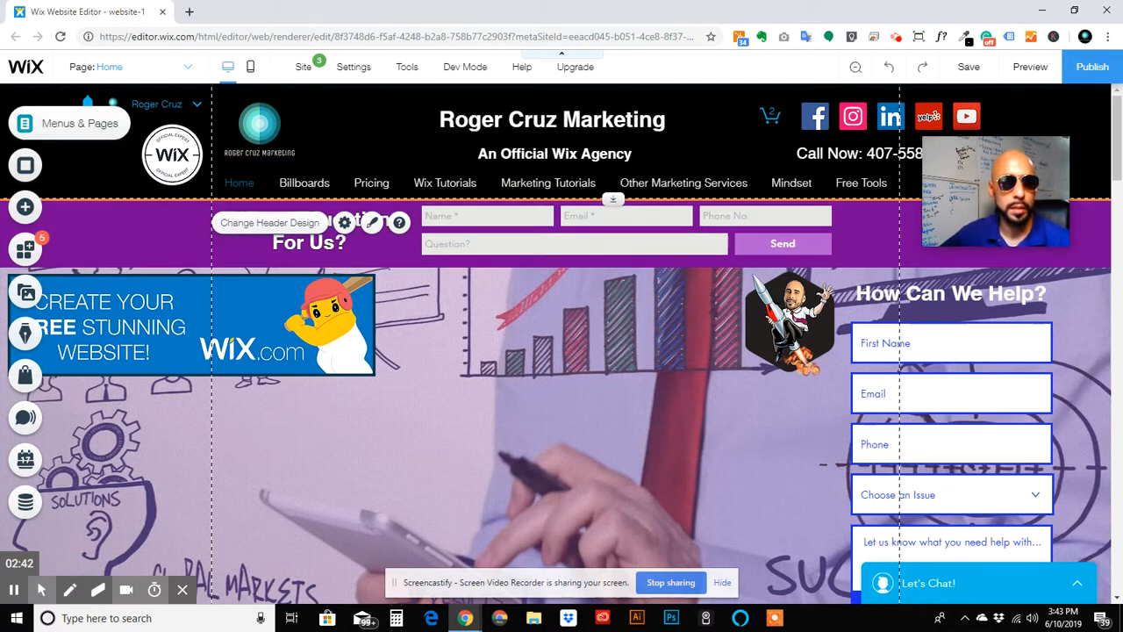
click(24, 124)
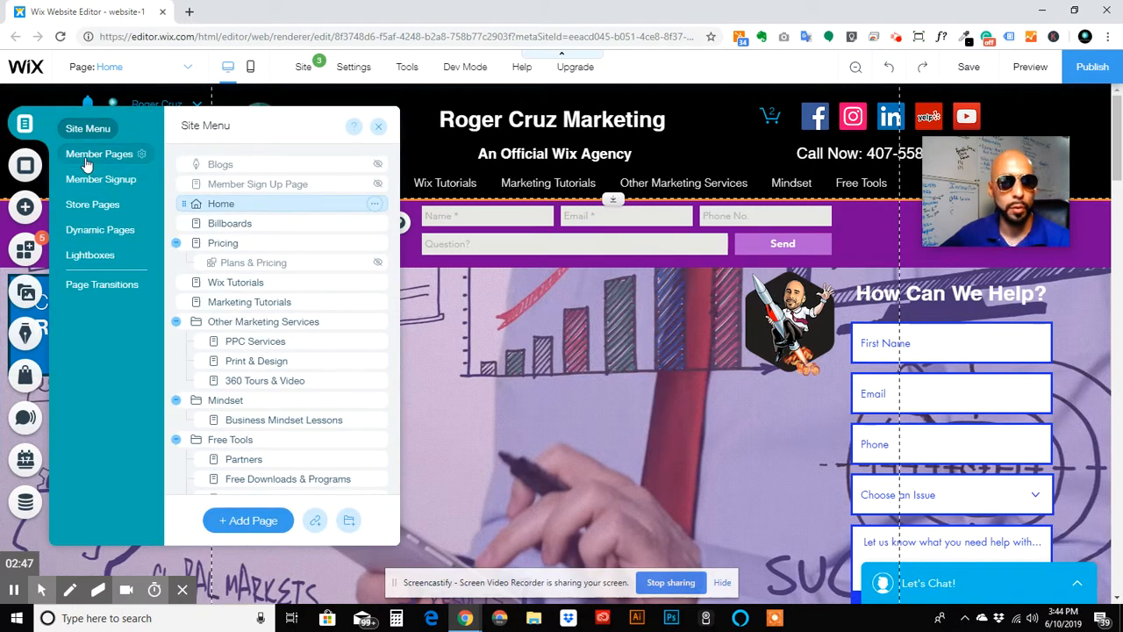
click(82, 181)
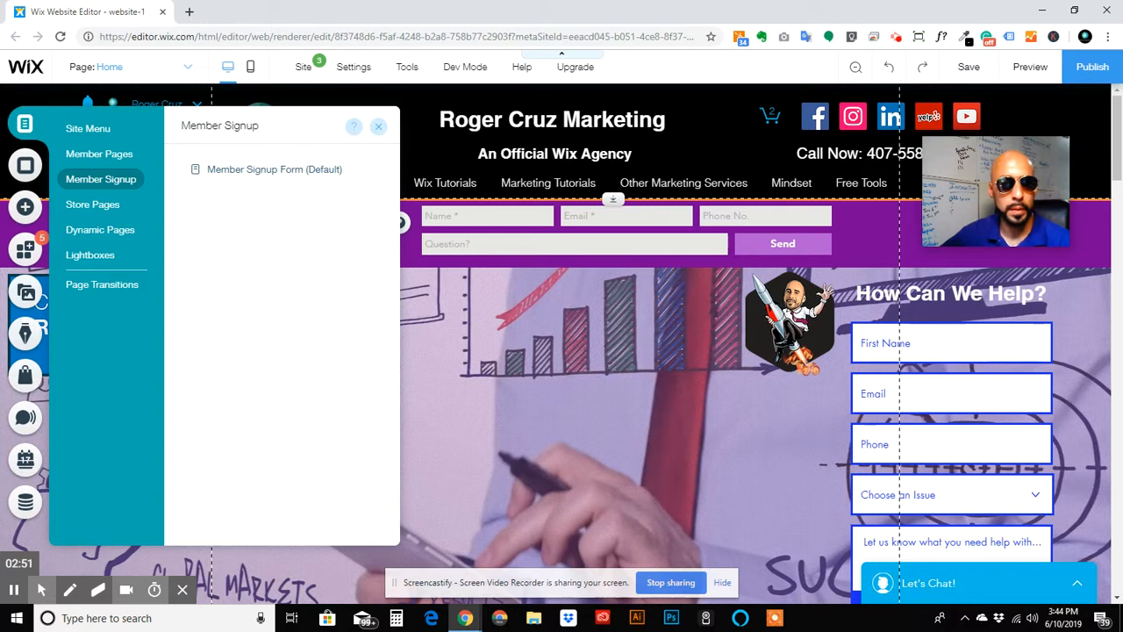
click(266, 175)
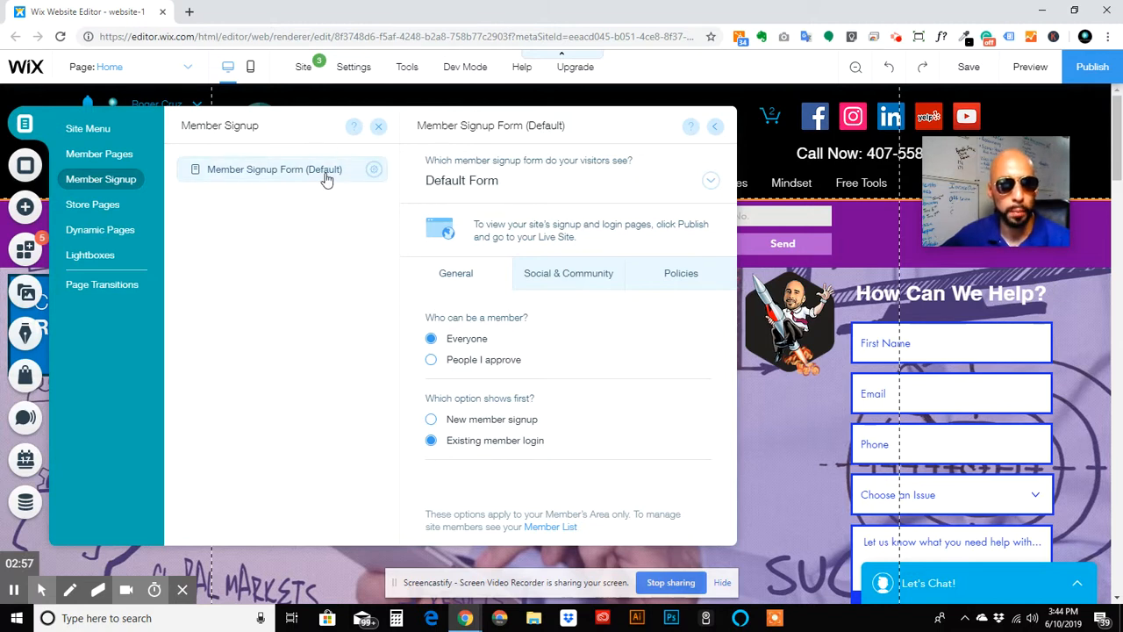
Step: Keep Default Form as the signup form type and view the Social & Community options
click(374, 172)
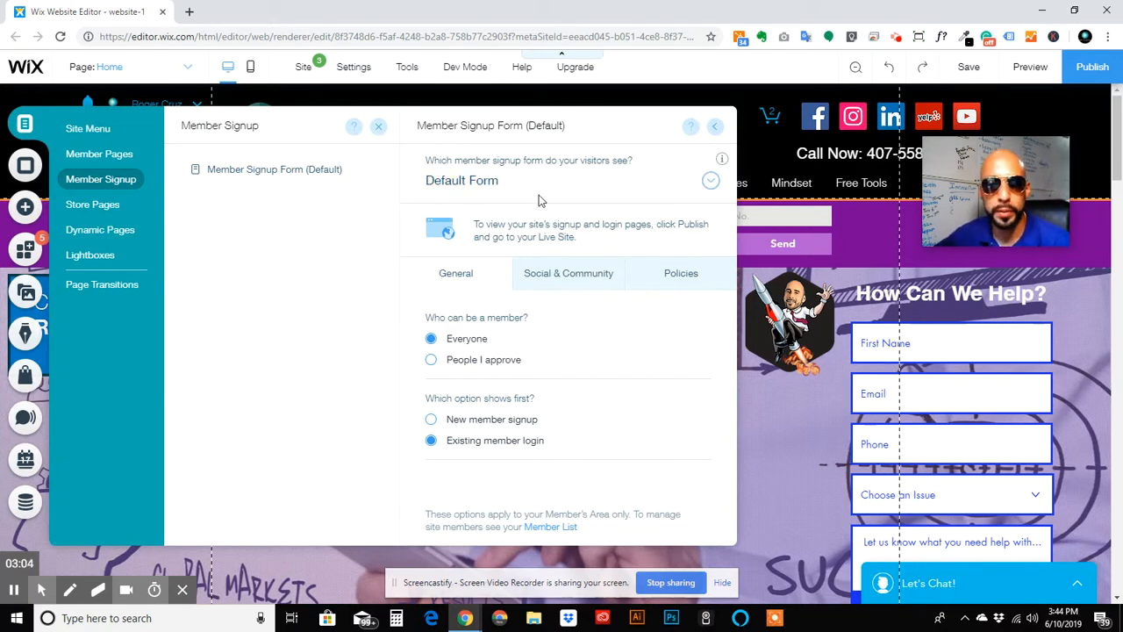
click(711, 181)
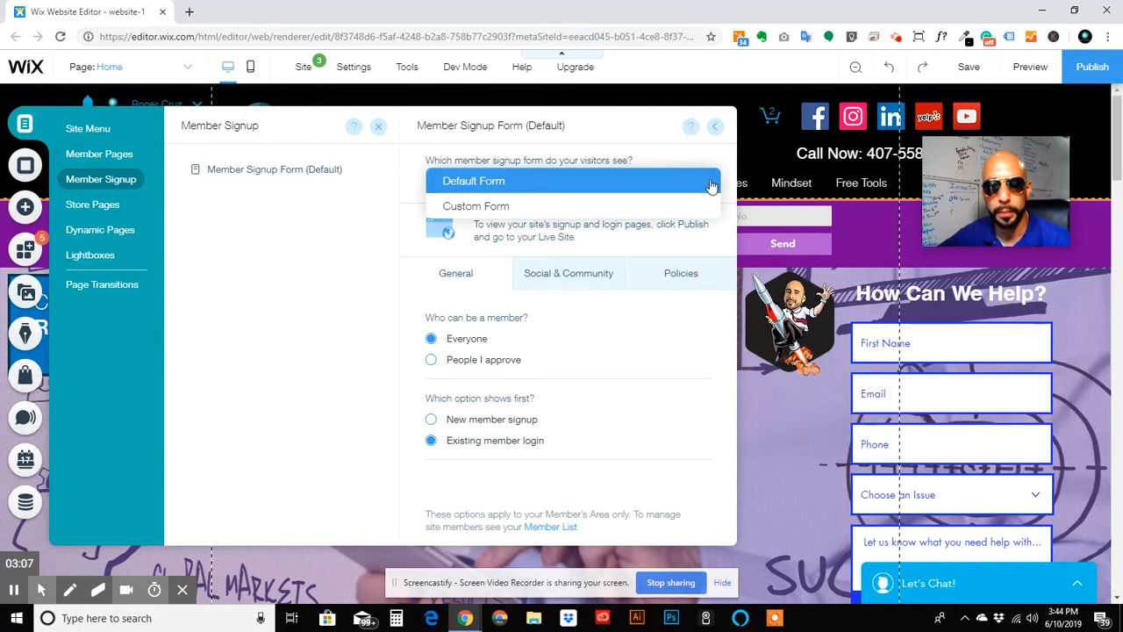
click(711, 182)
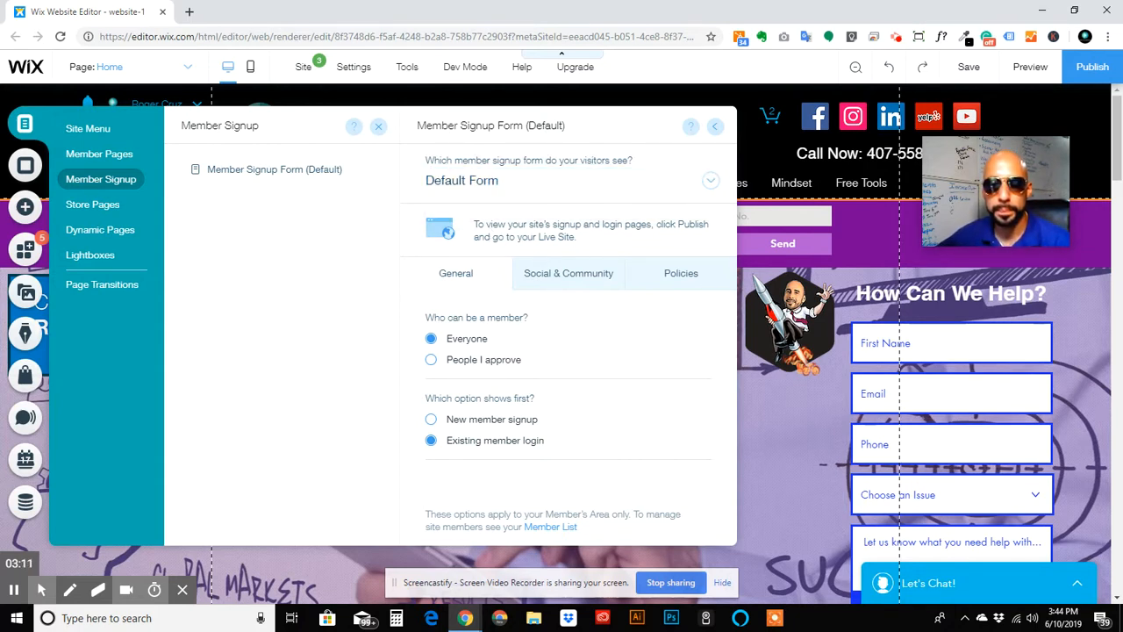
click(570, 272)
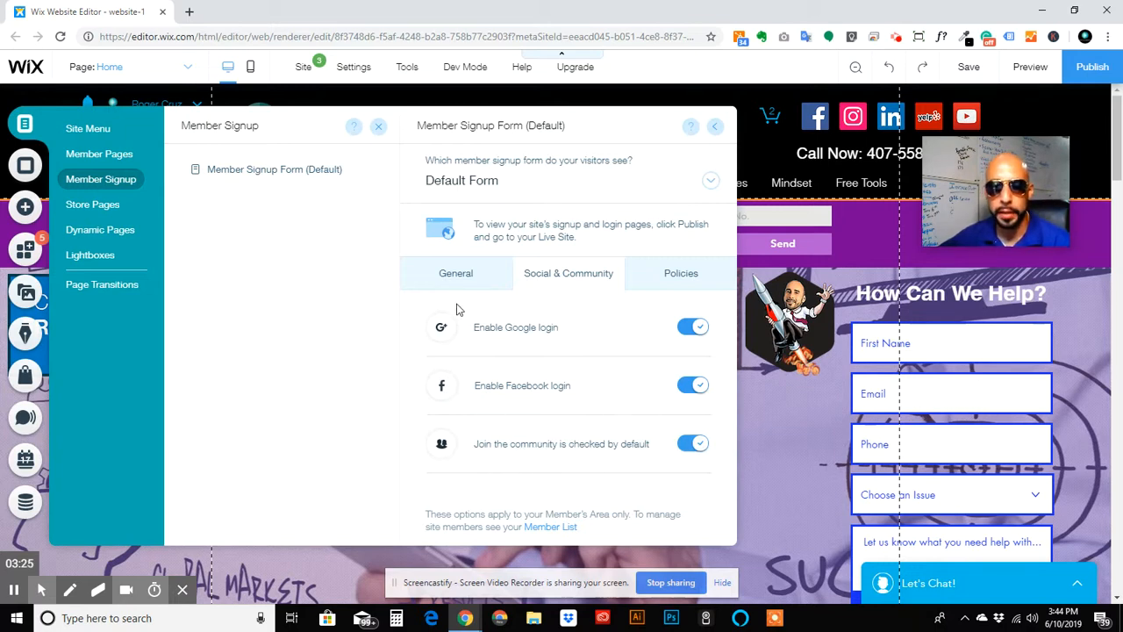
Step: Look over the Policies tab's Terms of Use and Privacy Policy options, then go back to General
click(683, 279)
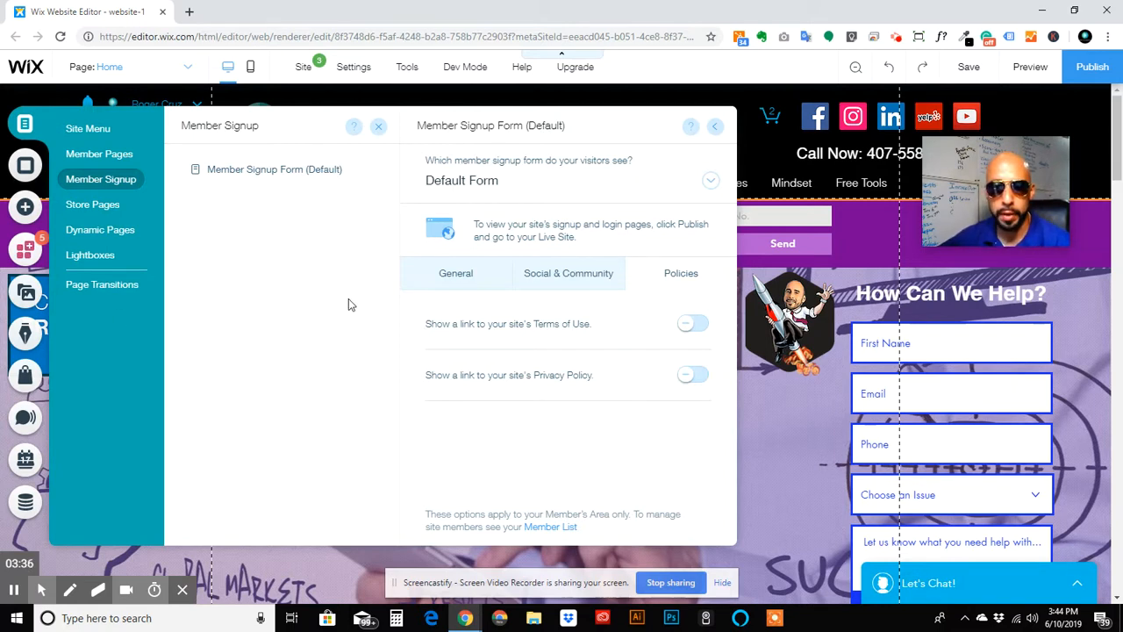
click(448, 276)
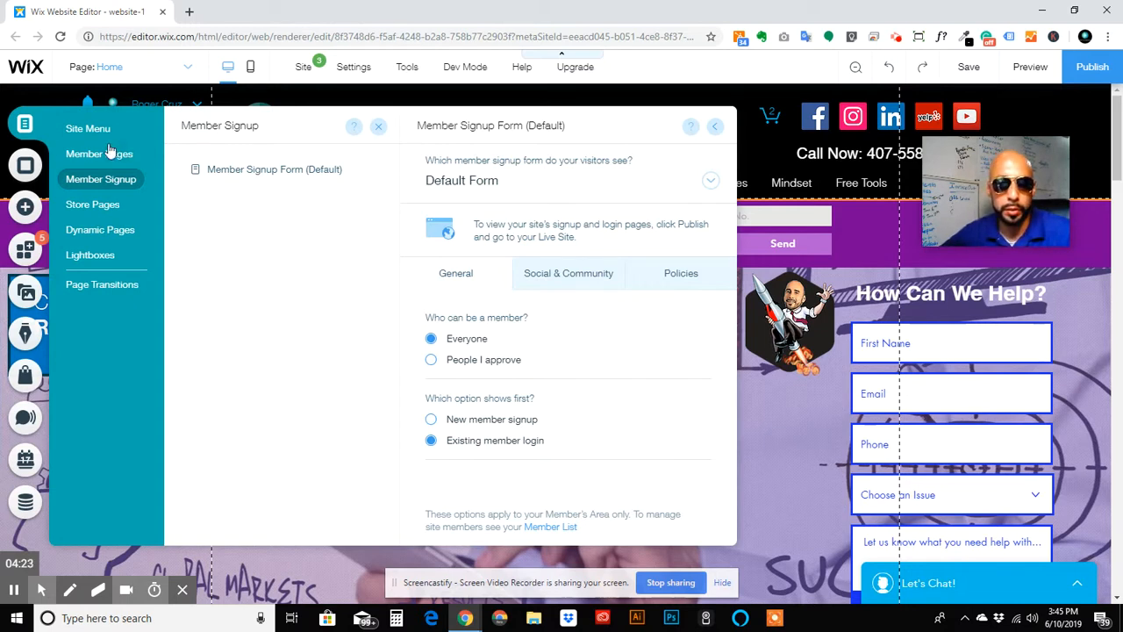
Step: Reopen the Member Signup Form settings from the site page tree, then close the panels to show the homepage
click(89, 128)
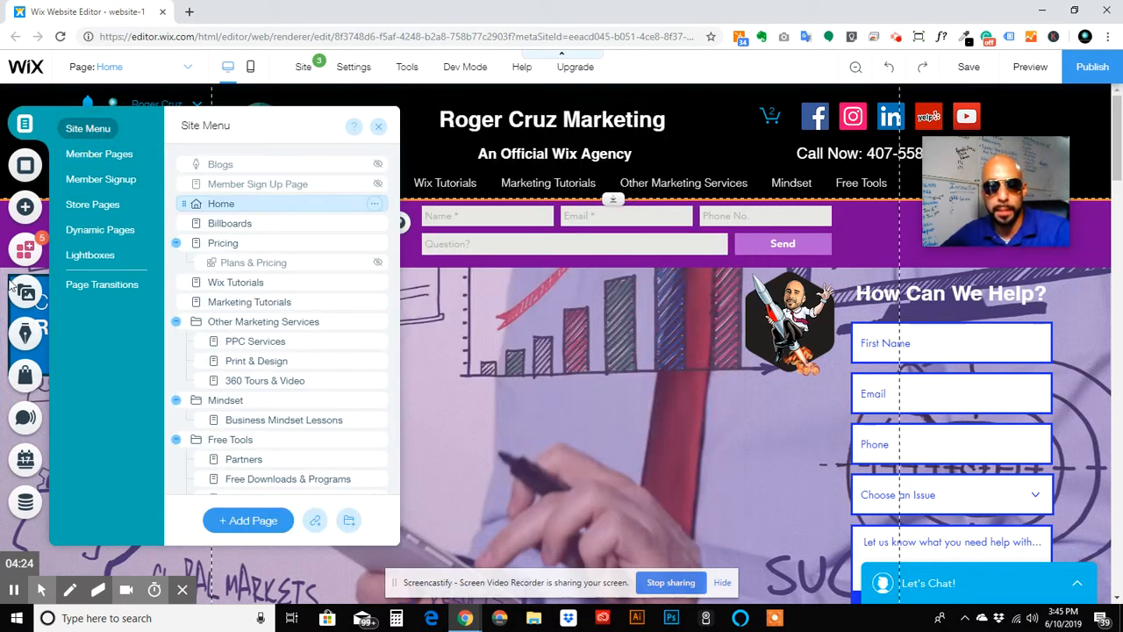
click(91, 182)
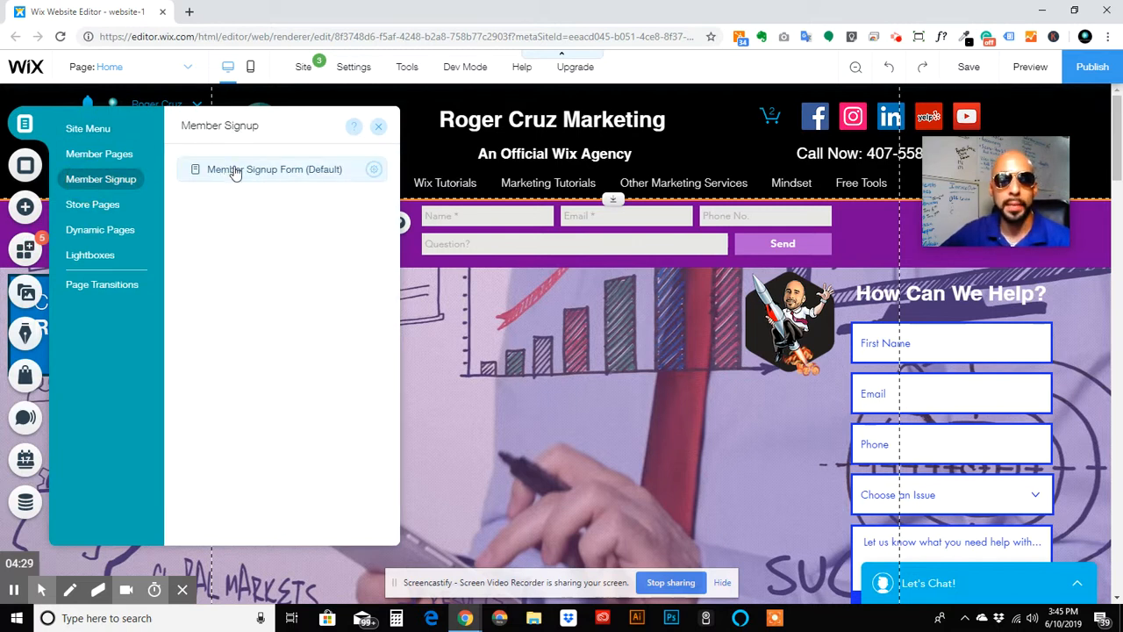
click(235, 172)
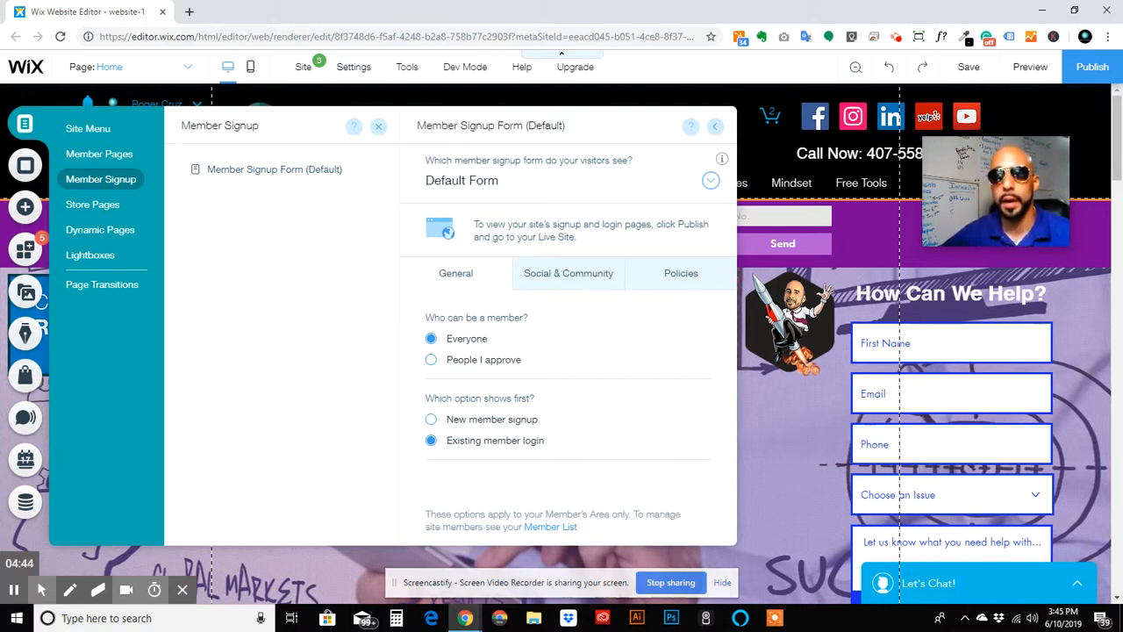
drag(952, 168, 864, 206)
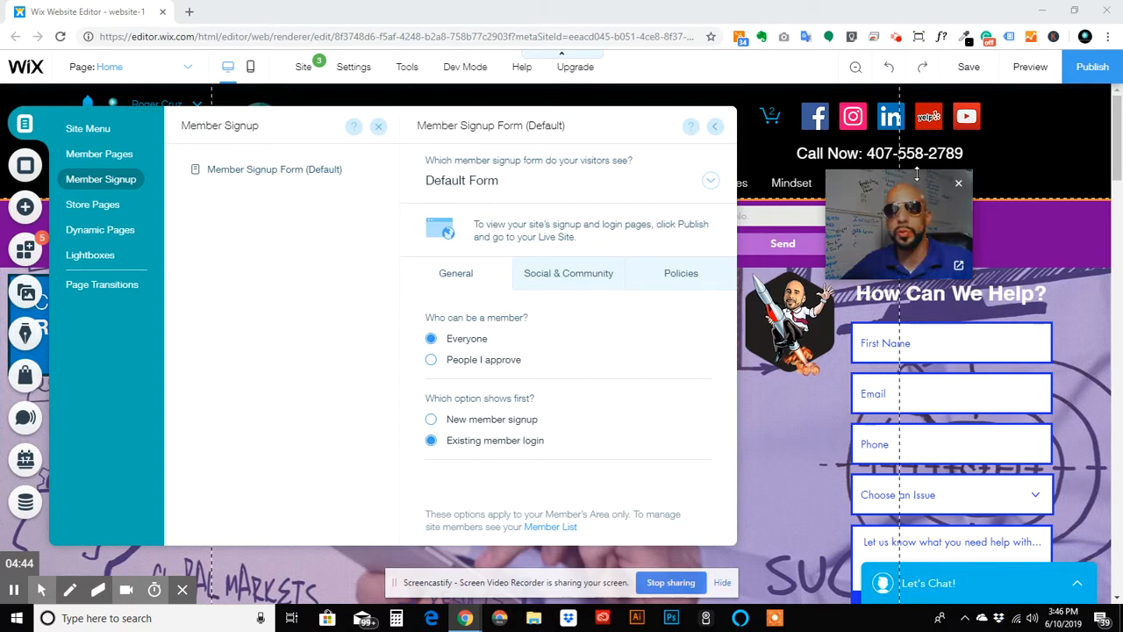
click(1018, 177)
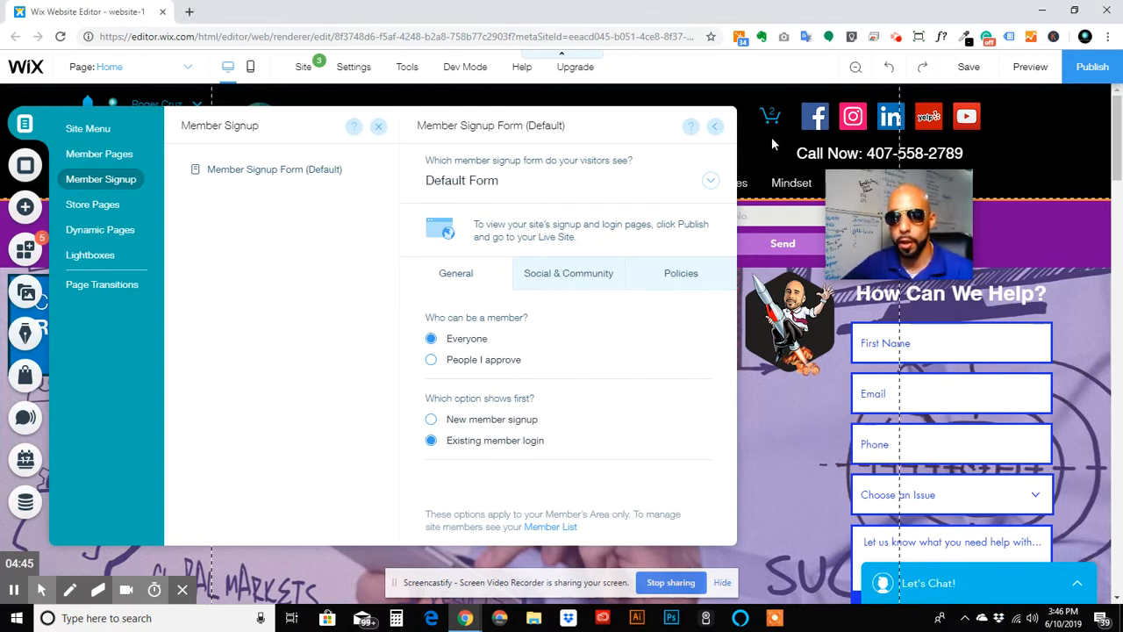
click(719, 128)
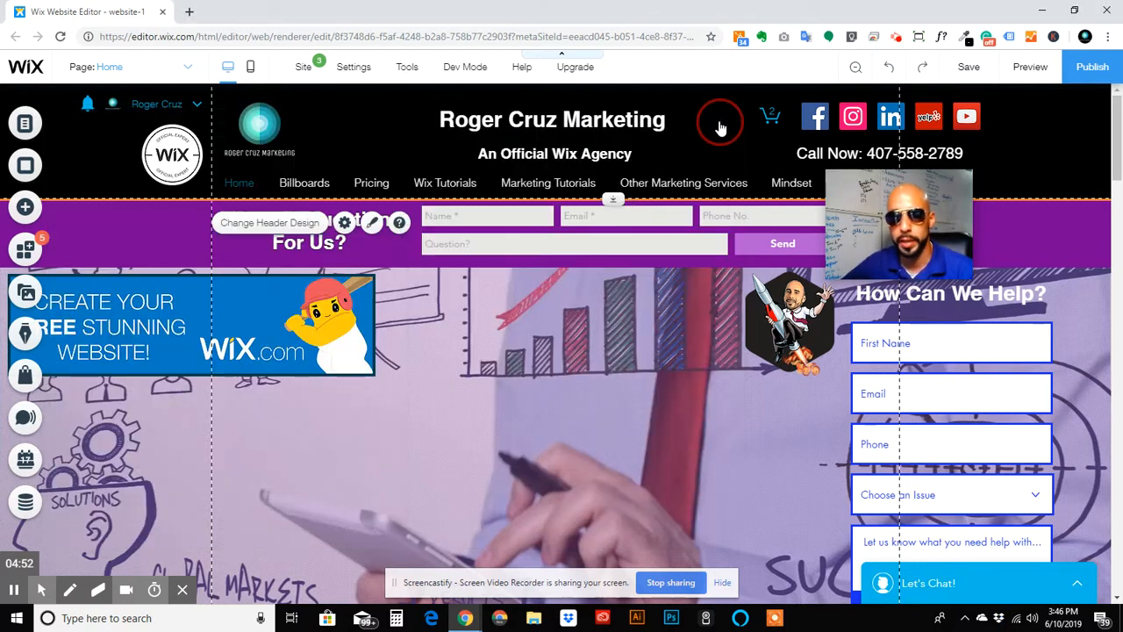